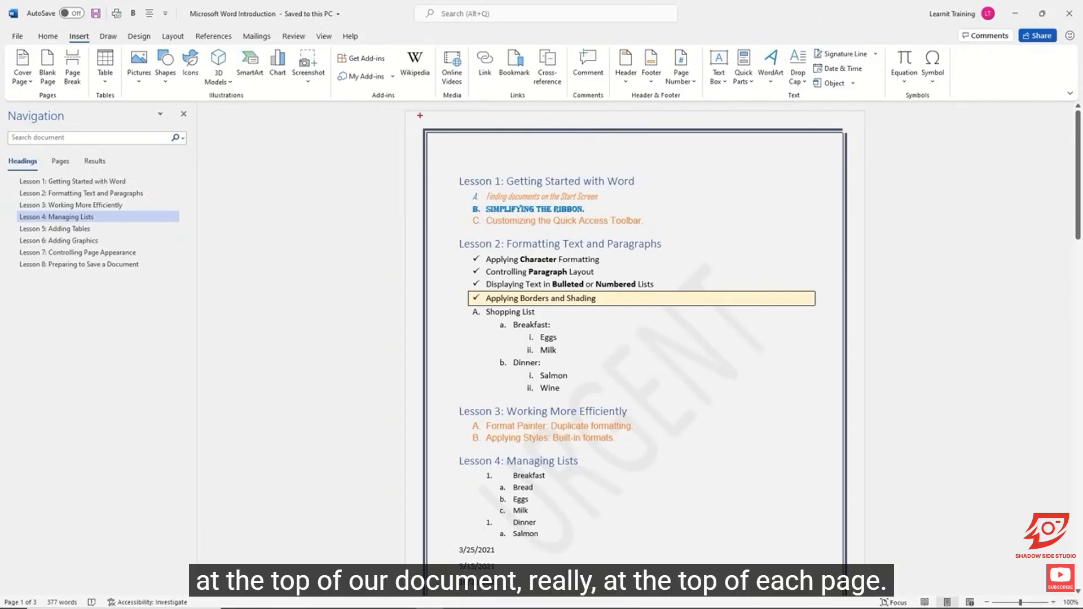
drag(421, 111, 859, 132)
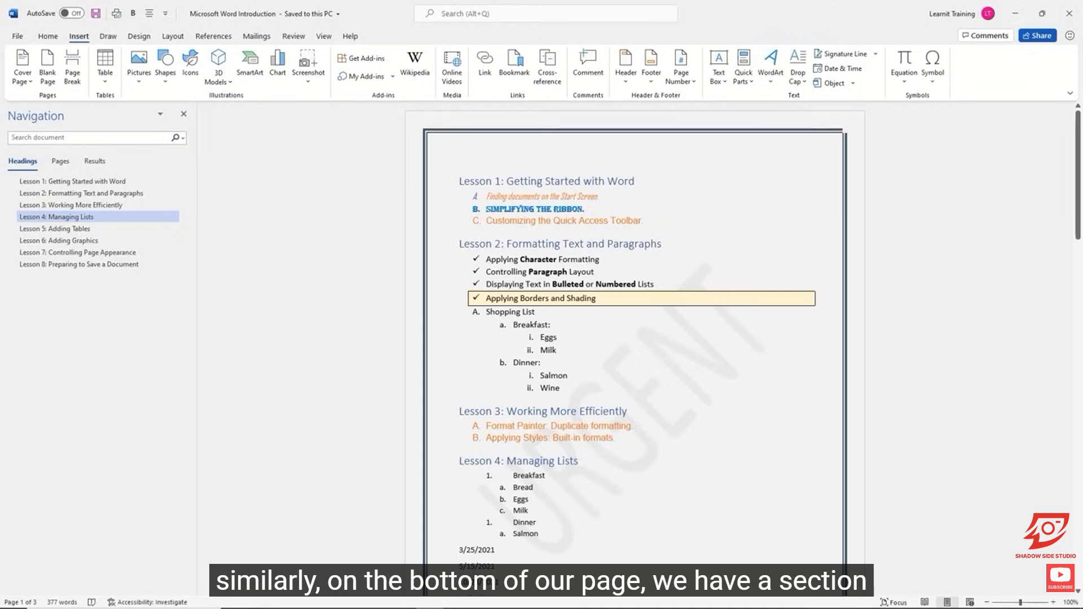
scroll(739, 272, down, 4)
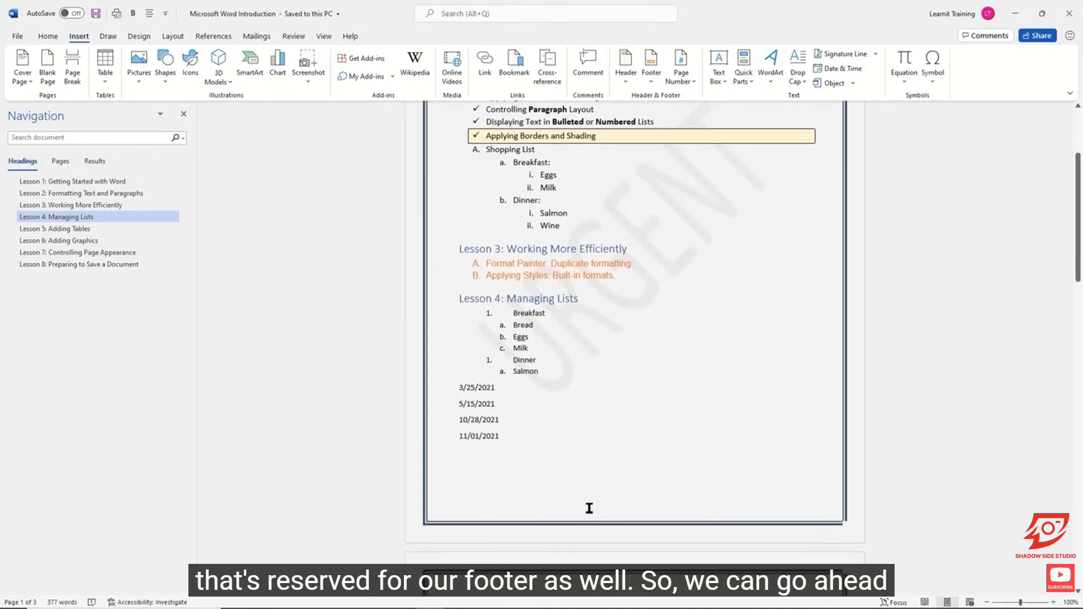
scroll(592, 496, up, 1)
scroll(592, 494, up, 5)
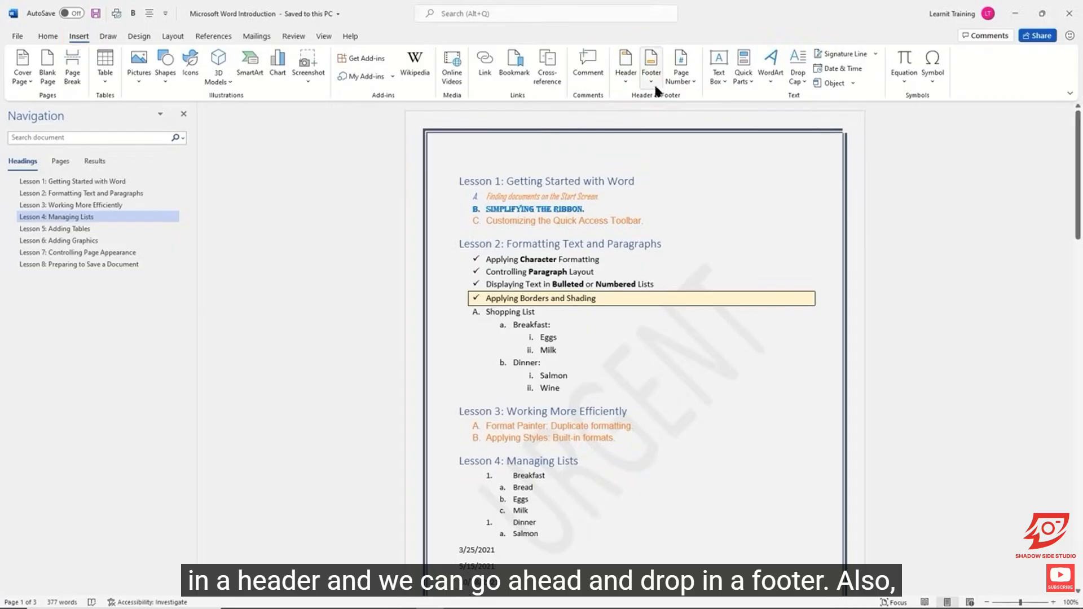
Step: Insert the built-in ViewMaster header with a document title placeholder and exit header editing
double_click(620, 123)
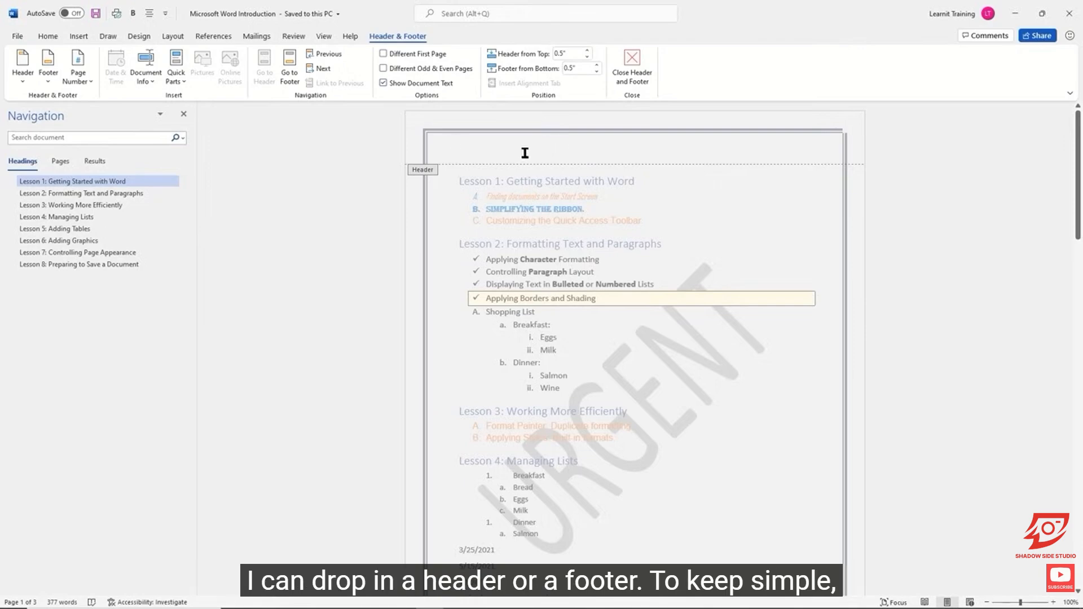
click(22, 82)
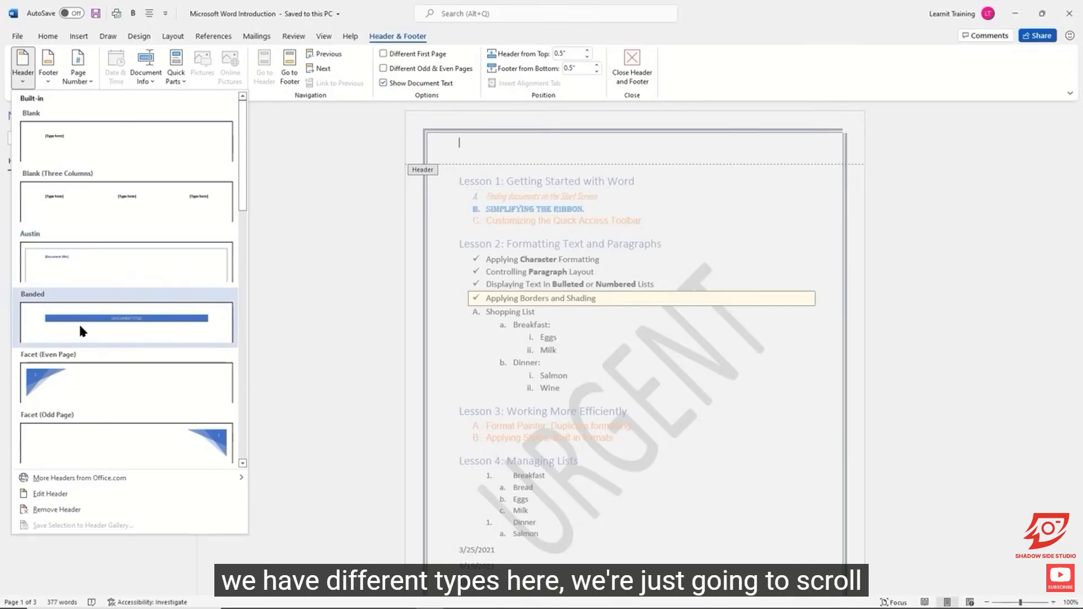
scroll(81, 330, down, 6)
scroll(81, 330, down, 6)
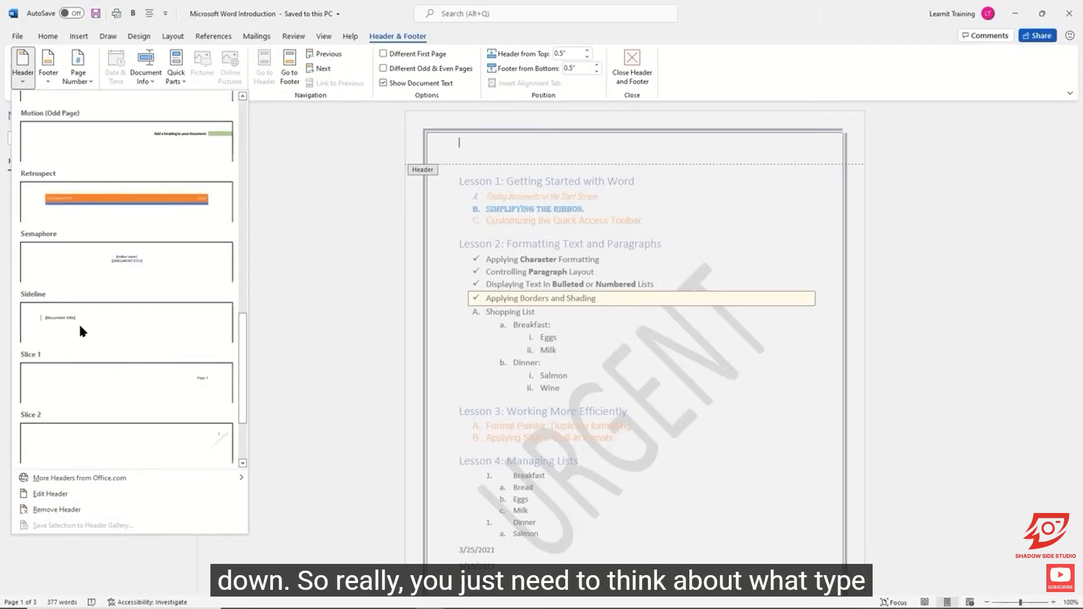
scroll(79, 330, down, 2)
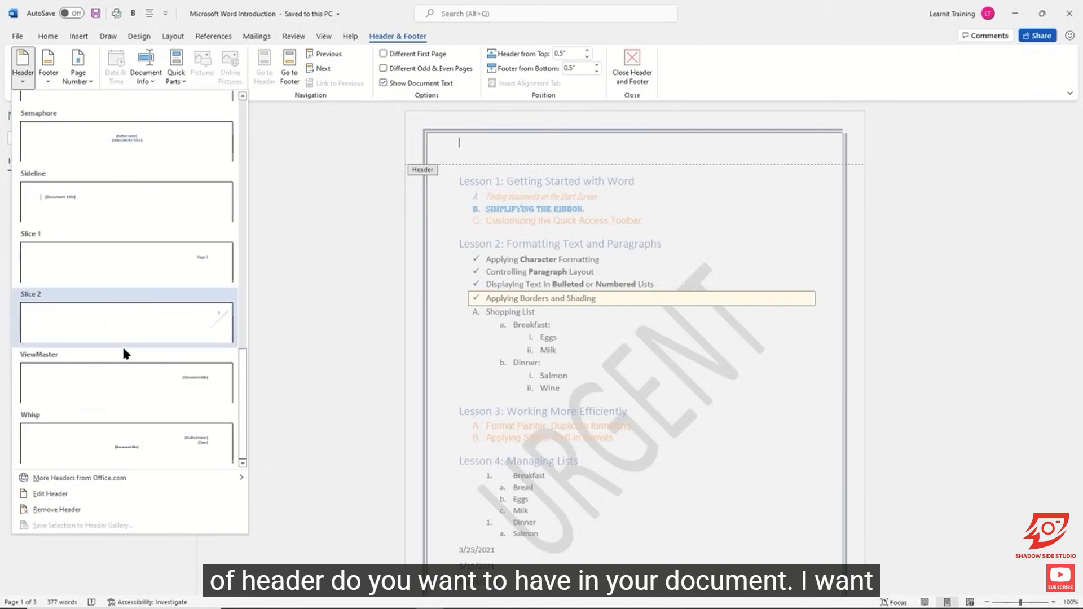
click(156, 386)
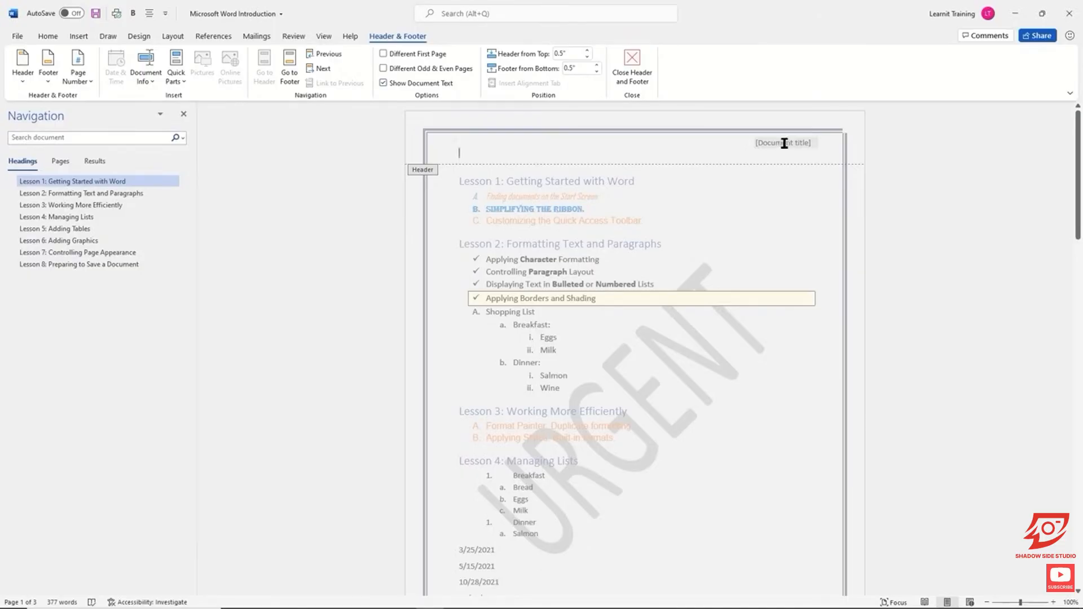
click(632, 57)
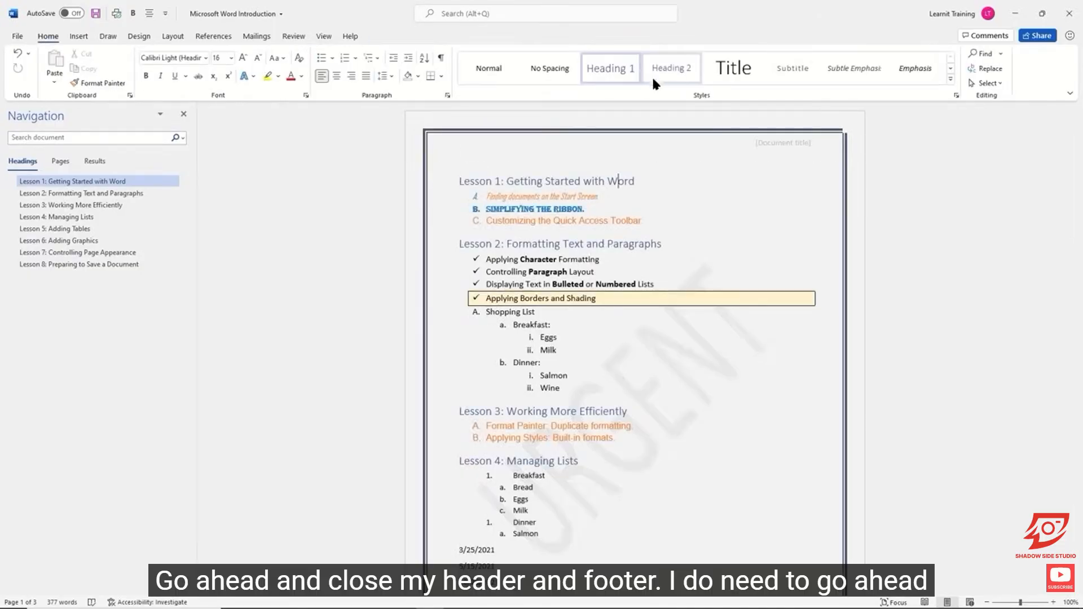
Step: Replace the header's document title placeholder with "Word 2021", exit header editing, and check the header on the following pages
double_click(779, 142)
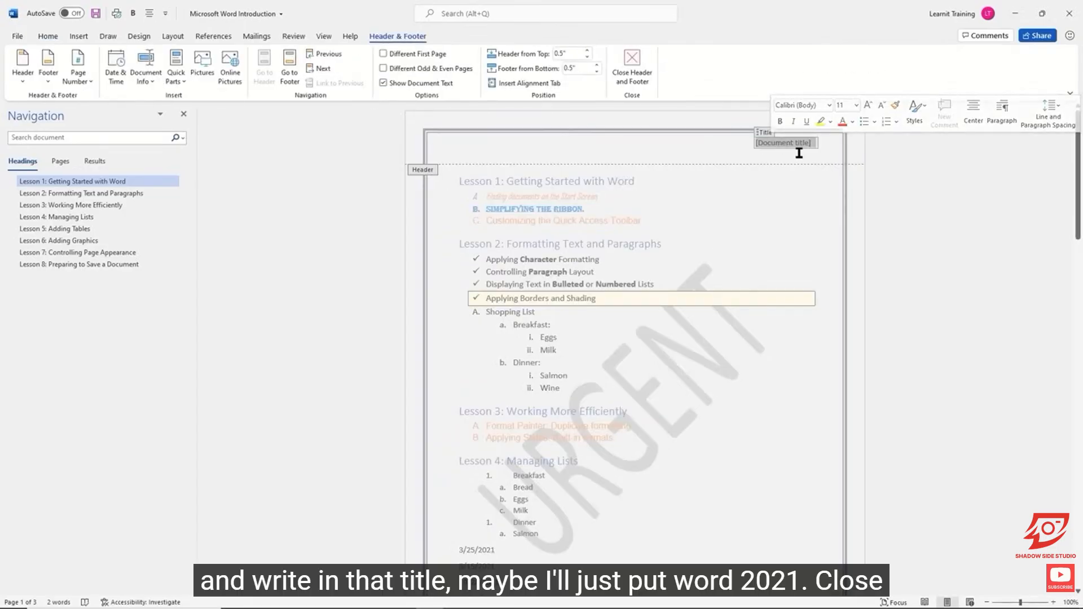
text(W)
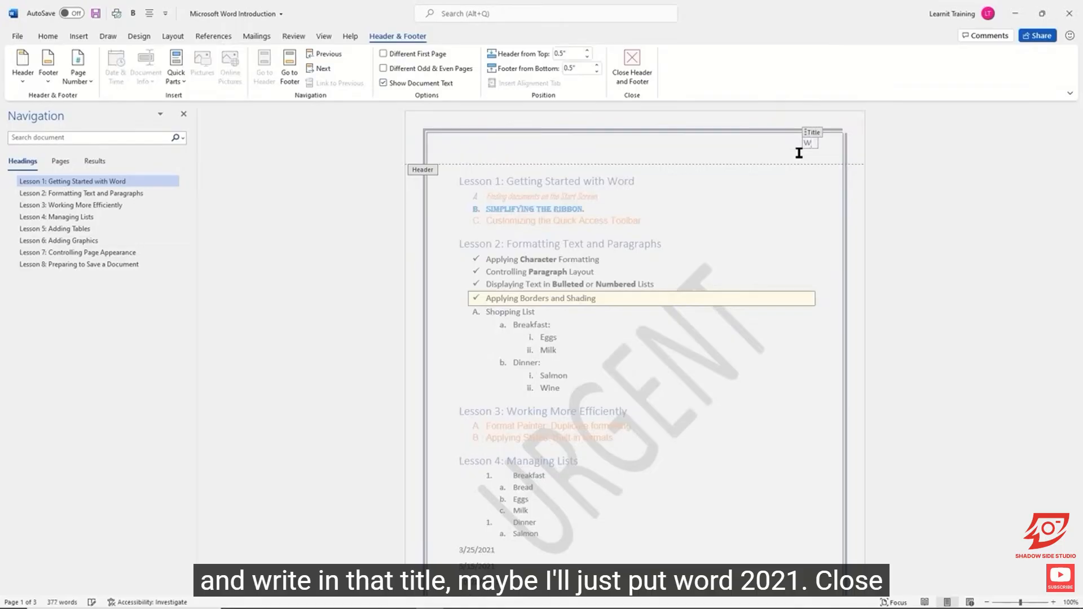
text(ord 2021)
click(633, 56)
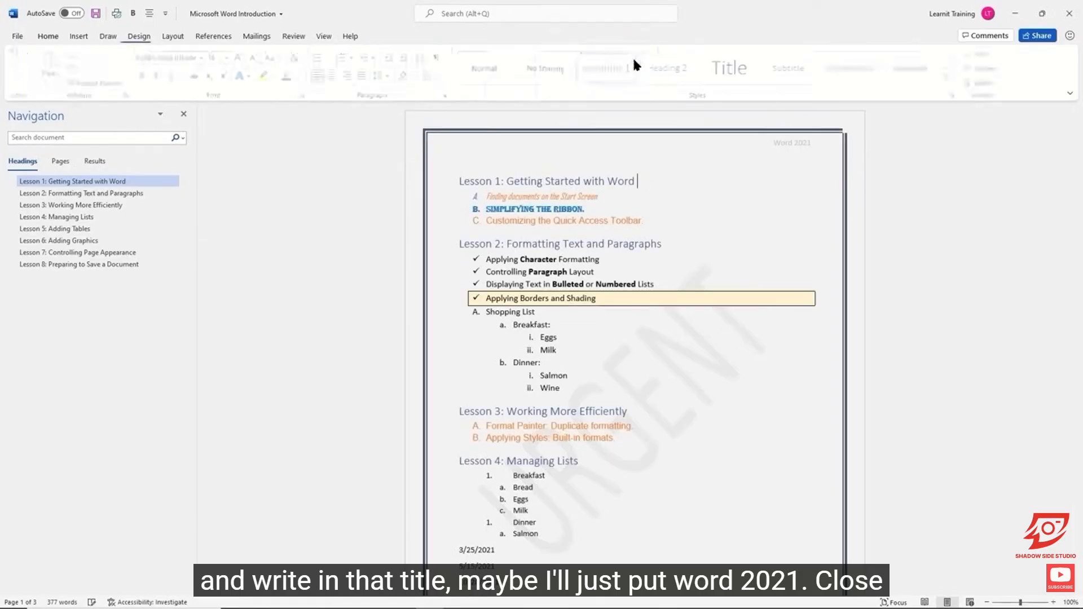
scroll(793, 237, down, 5)
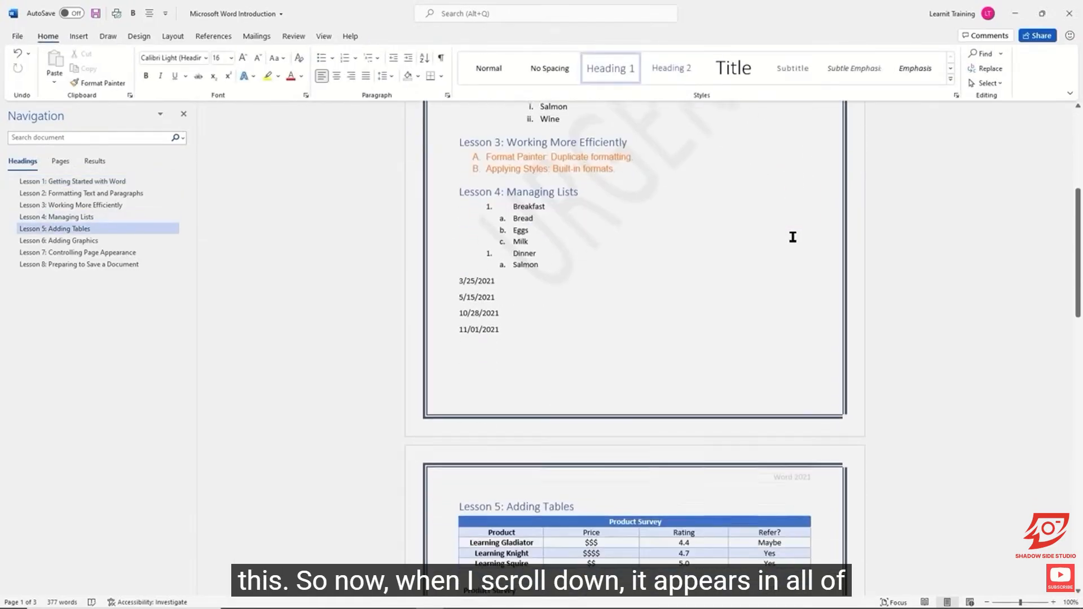
scroll(792, 237, down, 5)
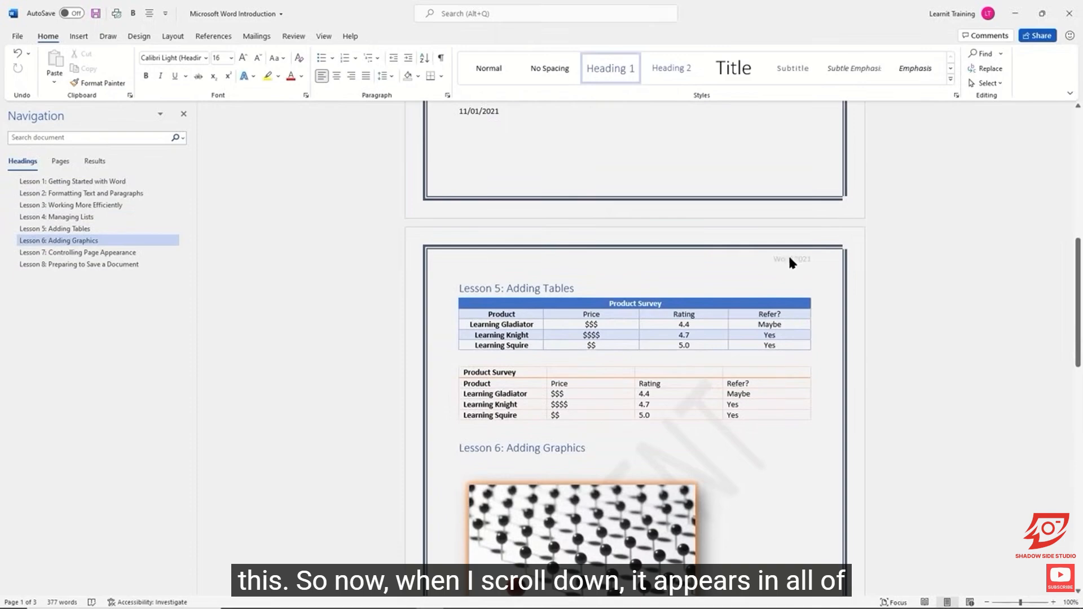
scroll(789, 254, down, 2)
scroll(789, 254, up, 4)
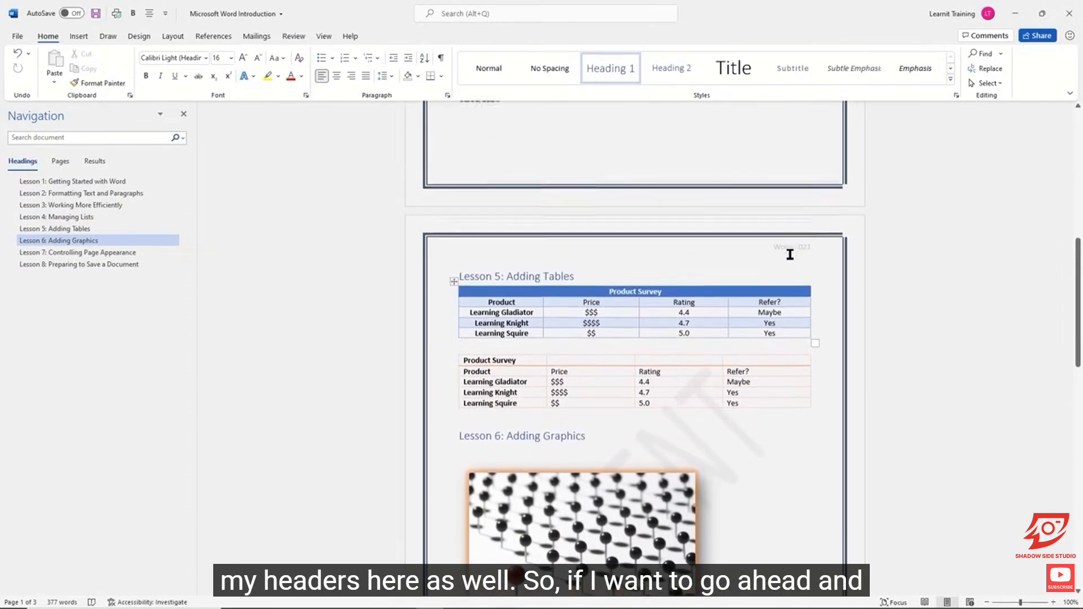
scroll(790, 254, up, 8)
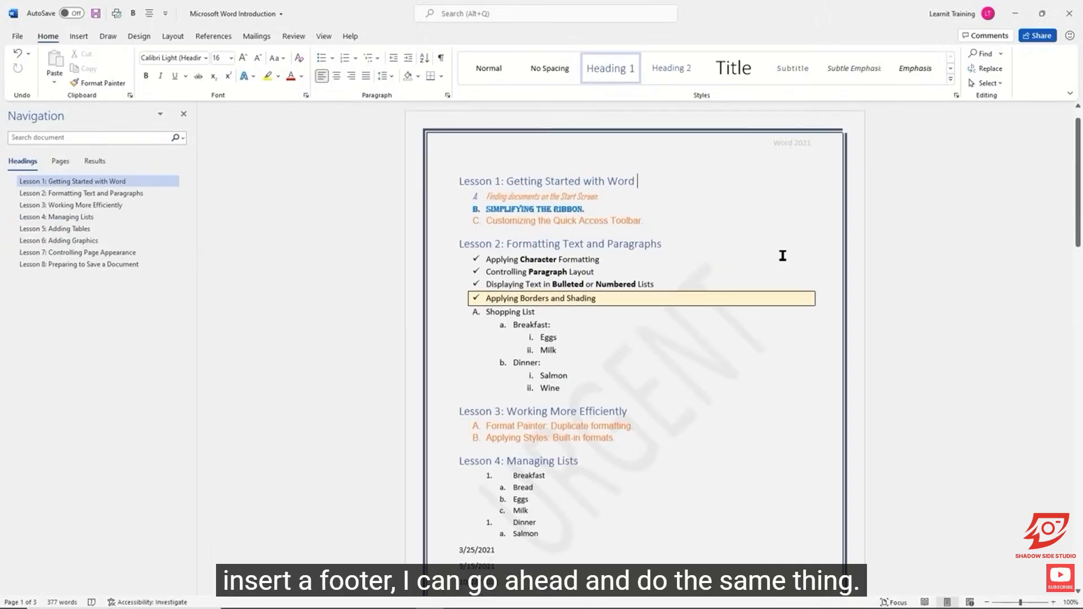
Step: Insert the built-in Banded footer with a centered page number, exit footer editing, and check it on page 2
scroll(782, 255, down, 1)
scroll(779, 258, down, 1)
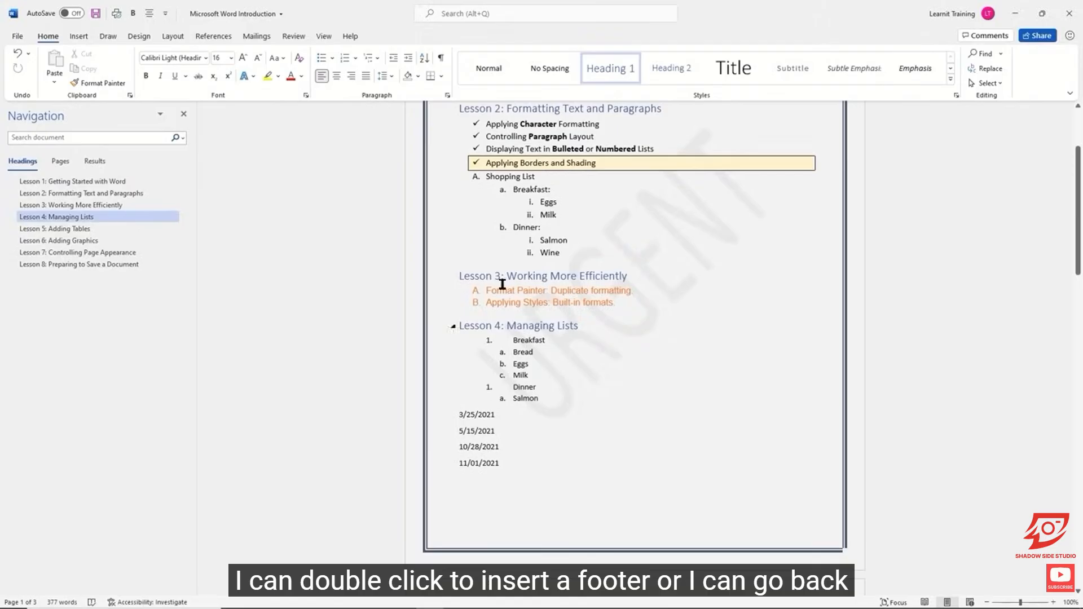
click(79, 36)
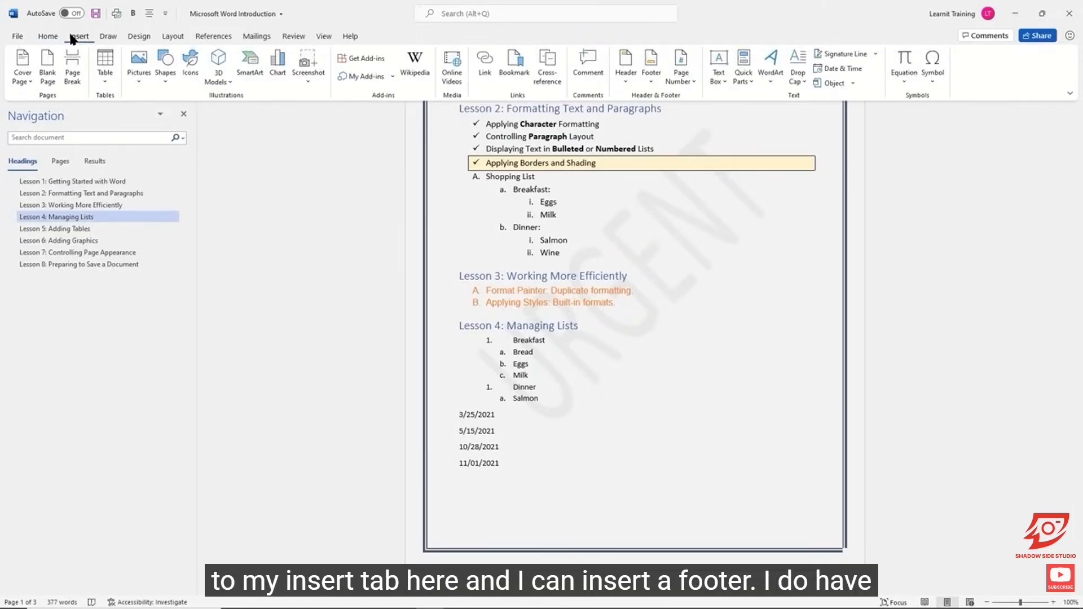
click(649, 77)
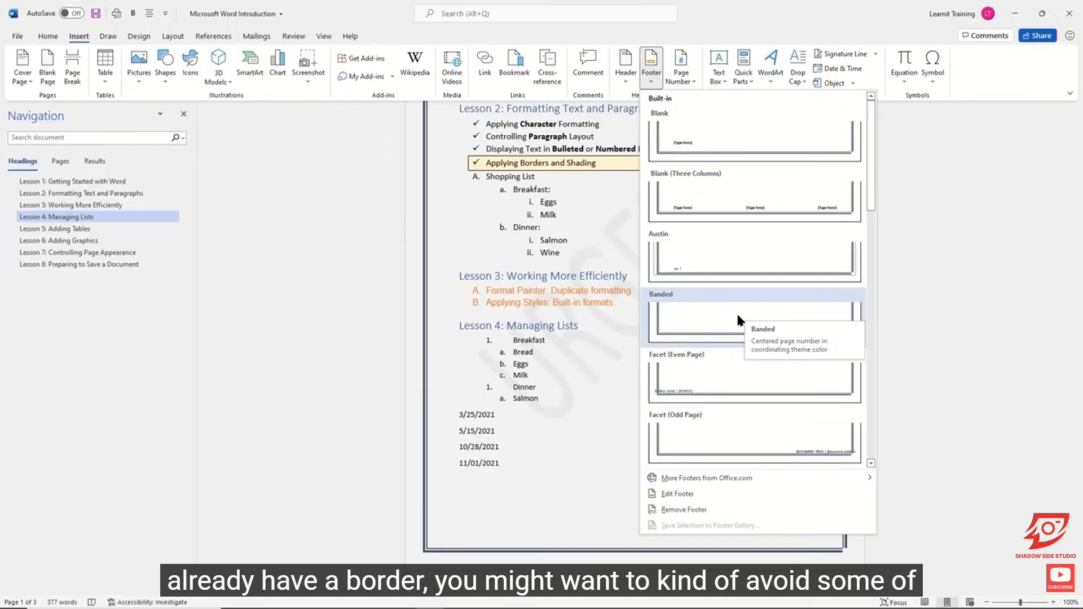
scroll(737, 311, down, 10)
scroll(732, 314, down, 2)
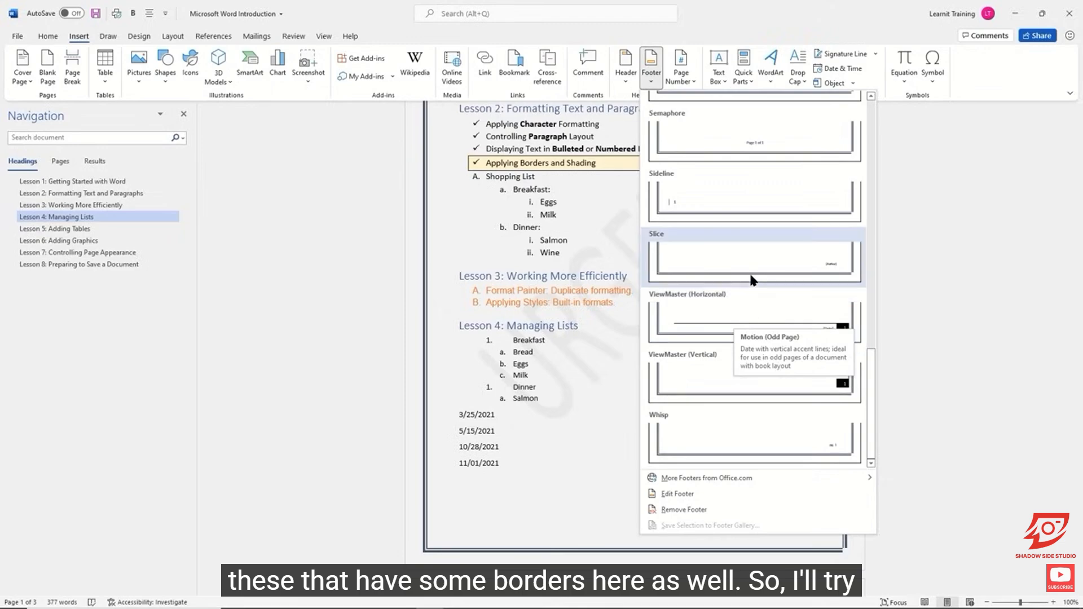
scroll(731, 337, up, 13)
scroll(731, 336, up, 2)
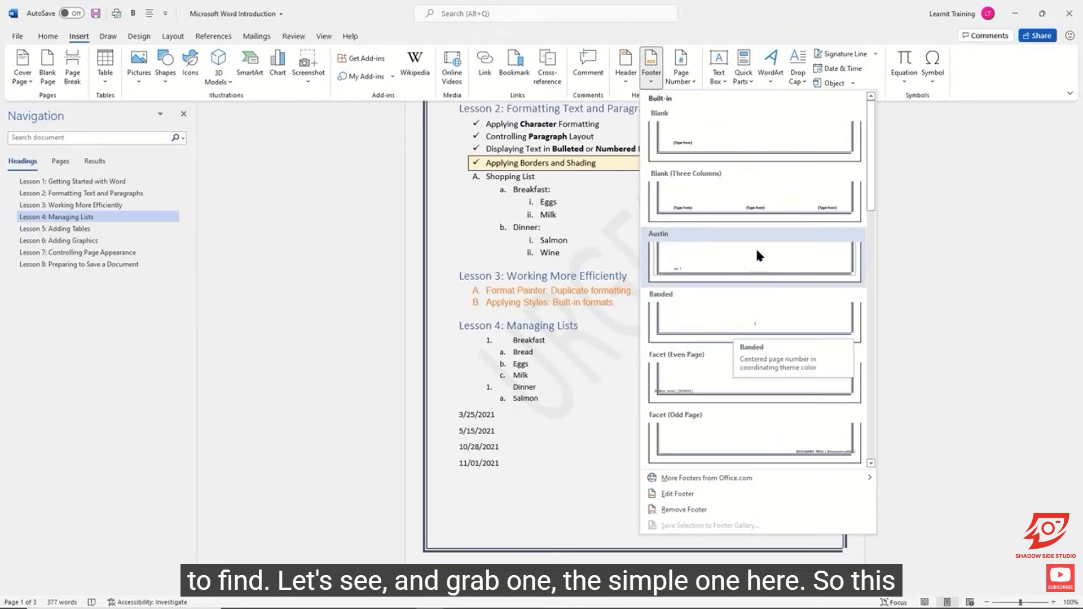
click(736, 317)
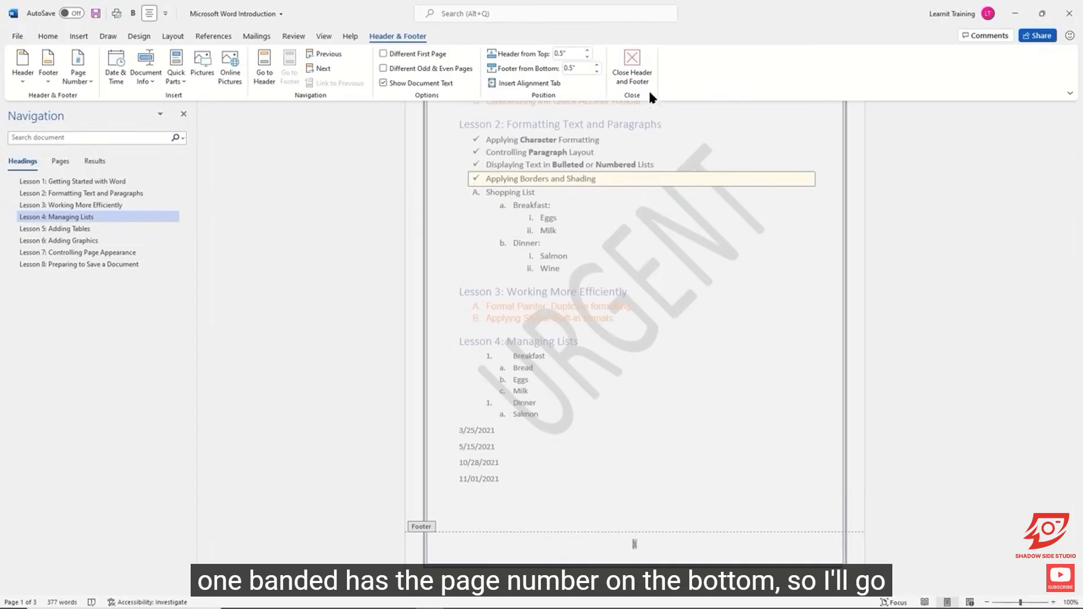
click(633, 66)
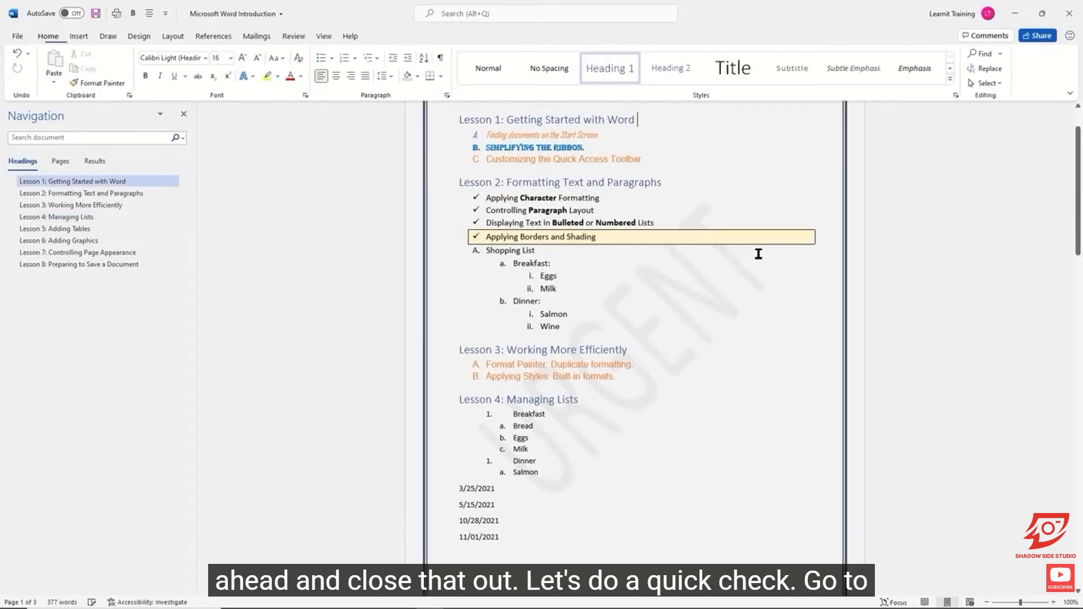
scroll(753, 246, down, 5)
scroll(752, 245, down, 10)
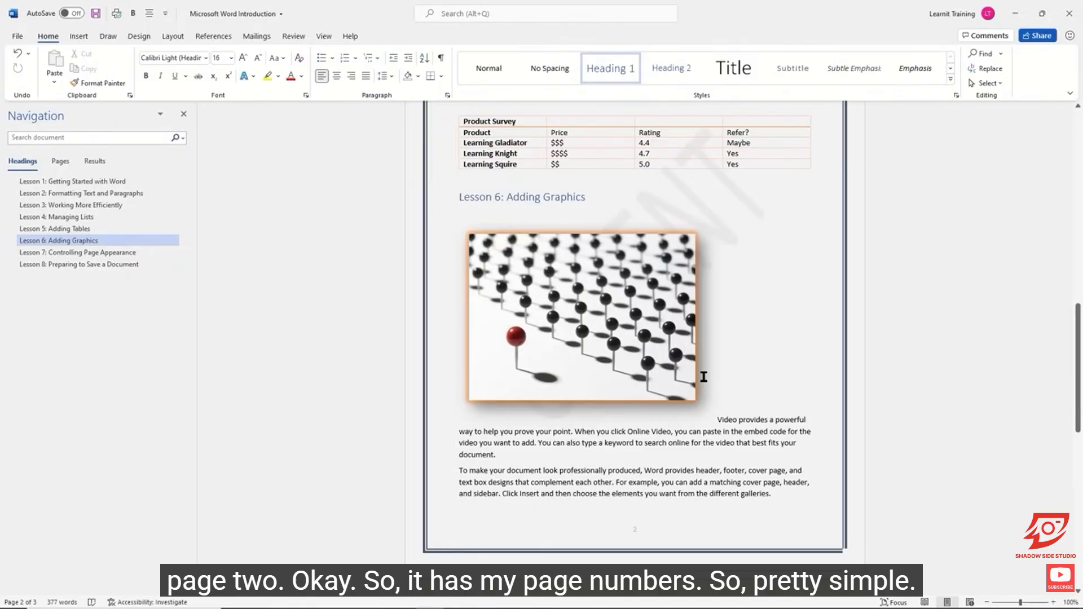
scroll(722, 356, up, 10)
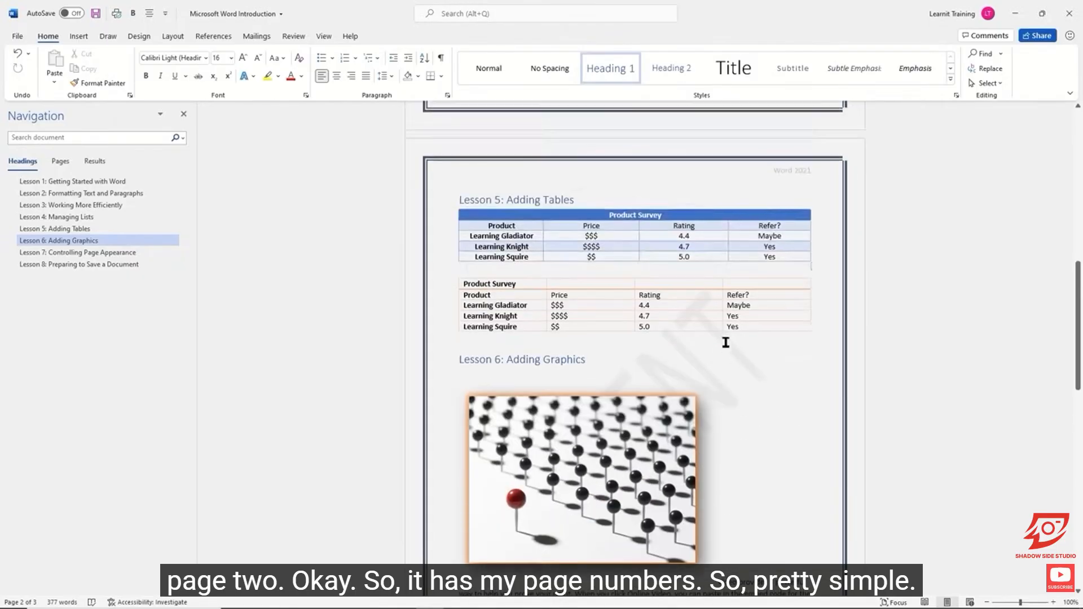
scroll(751, 342, up, 8)
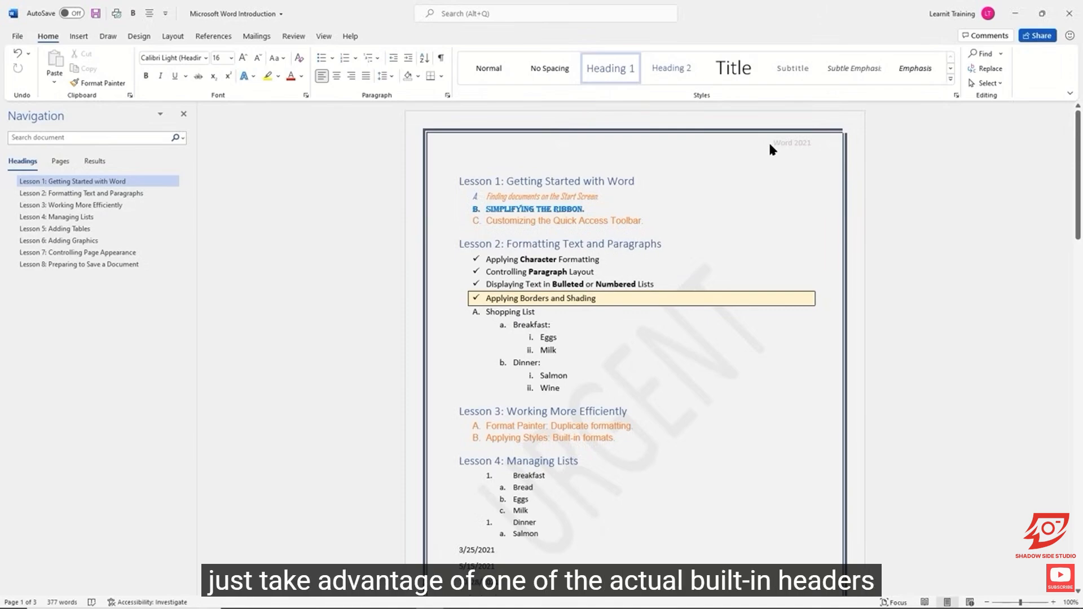
double_click(710, 146)
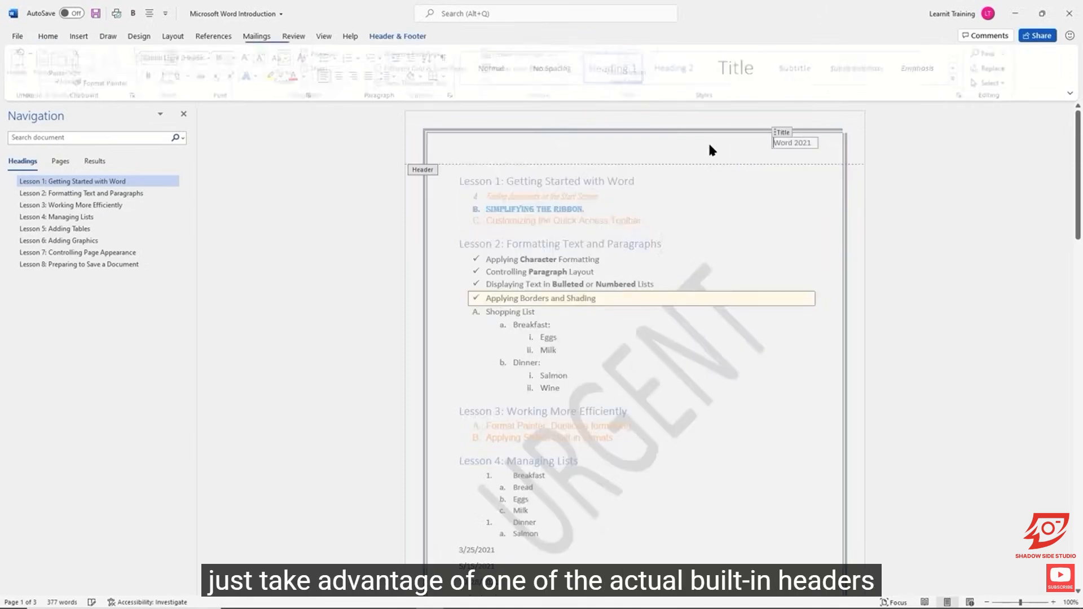
click(21, 83)
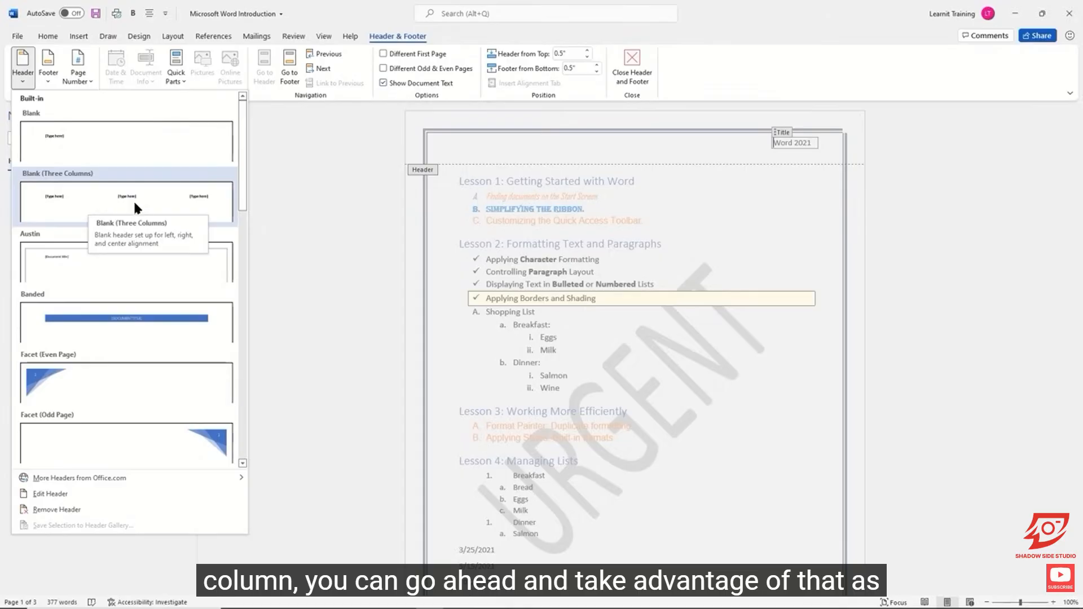
click(615, 72)
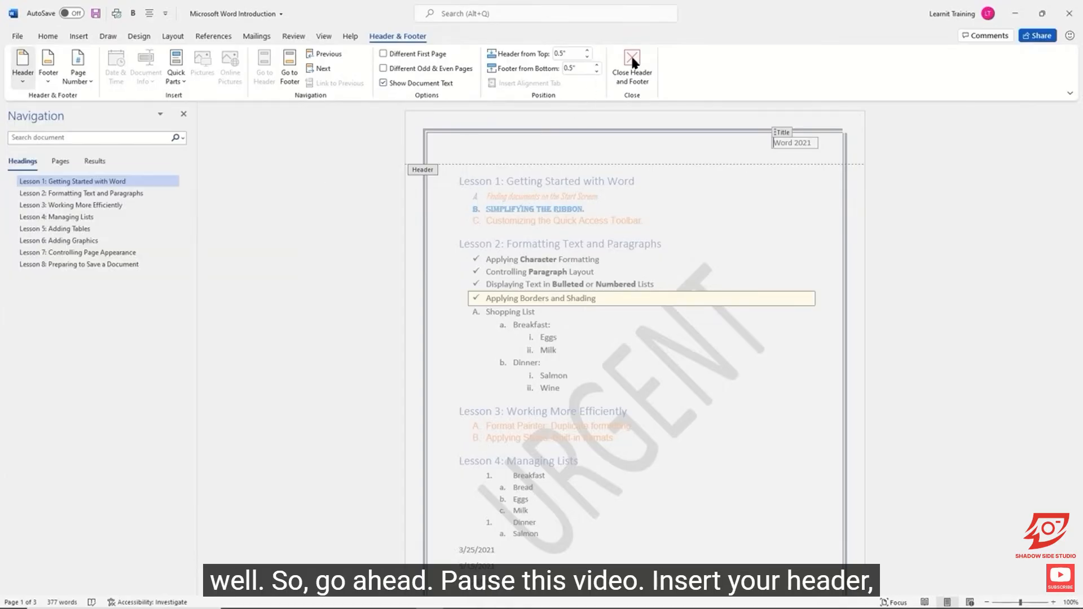